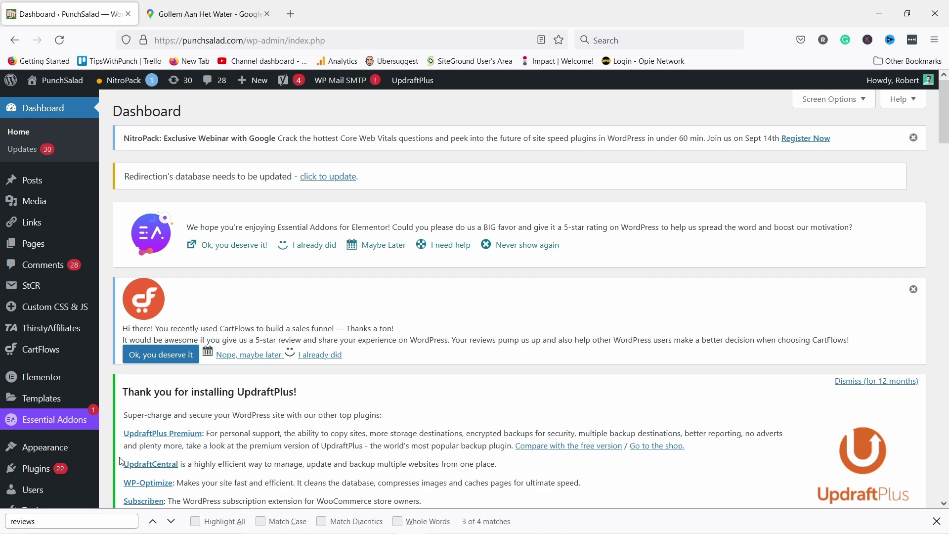
Step: Under Plugins > Add New, search the plugin directory for 'goog'
scroll(120, 461, down, 2)
mouse_move(35, 402)
click(127, 424)
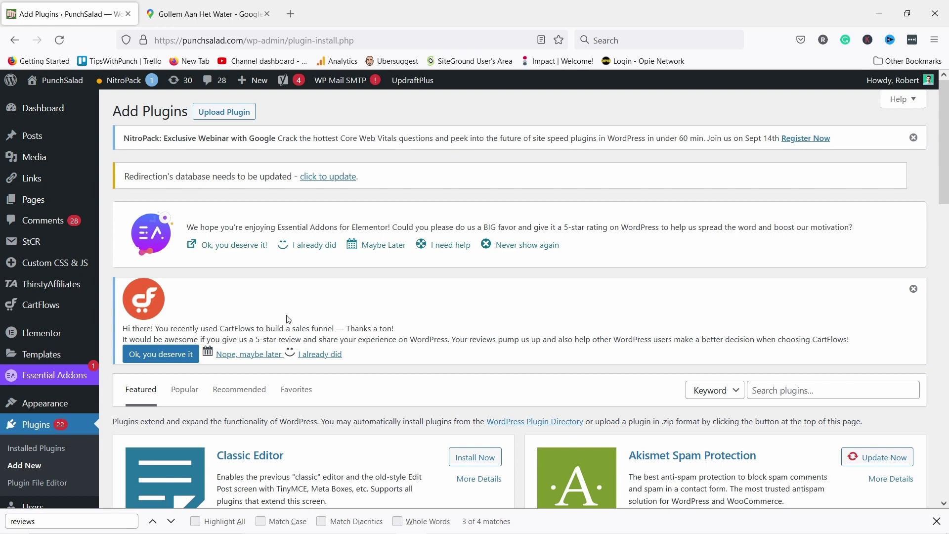
scroll(766, 288, down, 4)
click(774, 257)
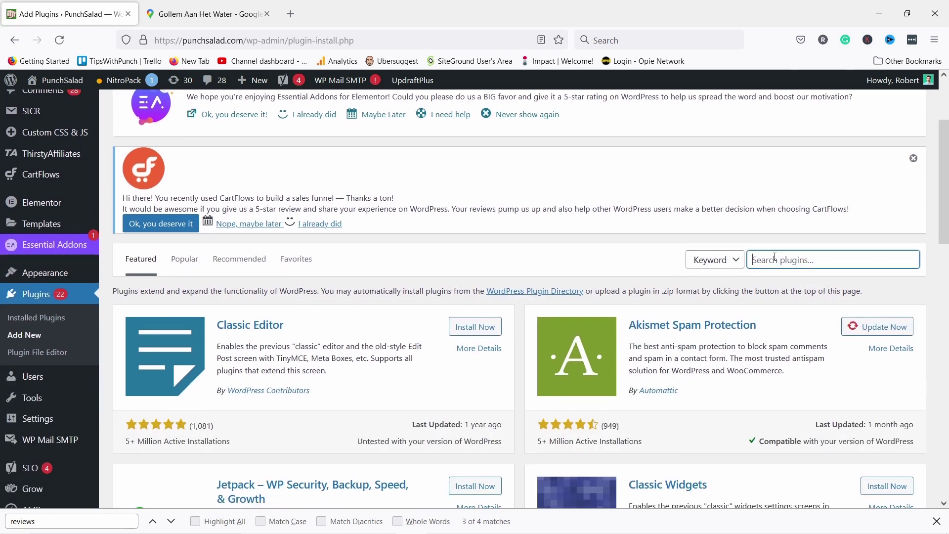
text(google reviews)
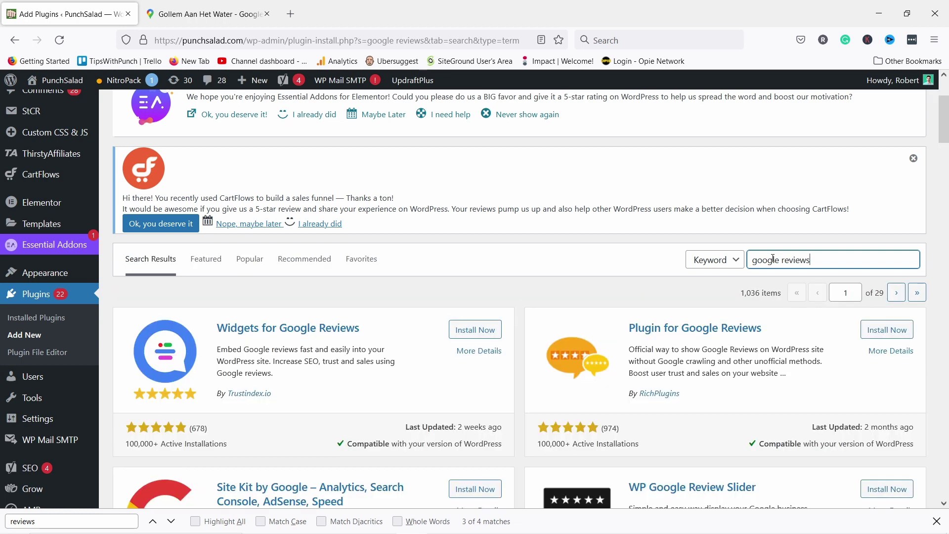
Step: Install and activate the Widgets for Google Reviews plugin by Trustindex.io
scroll(669, 294, down, 3)
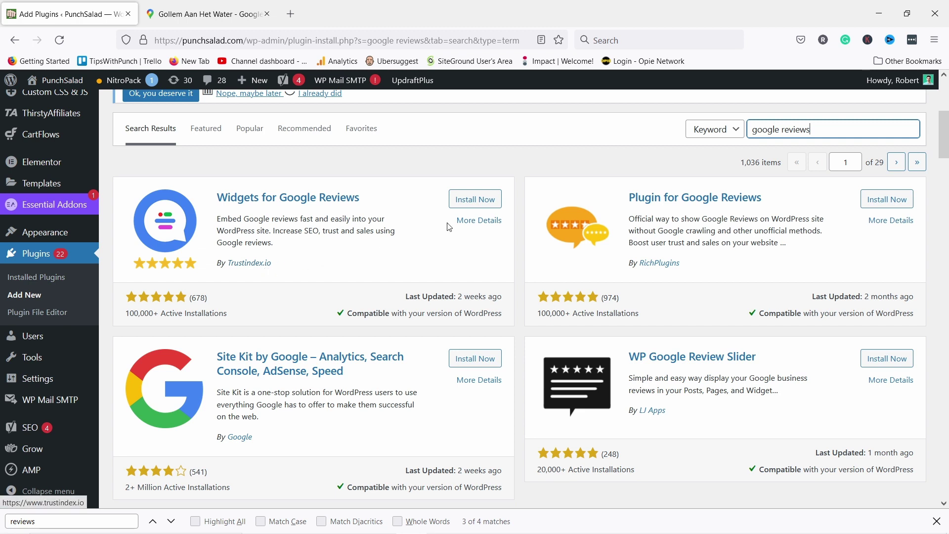
click(475, 201)
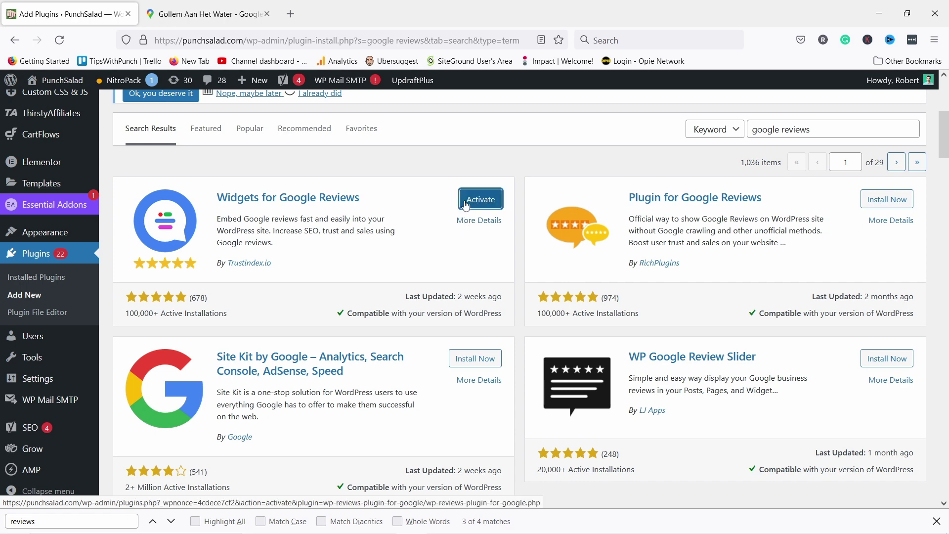
click(482, 204)
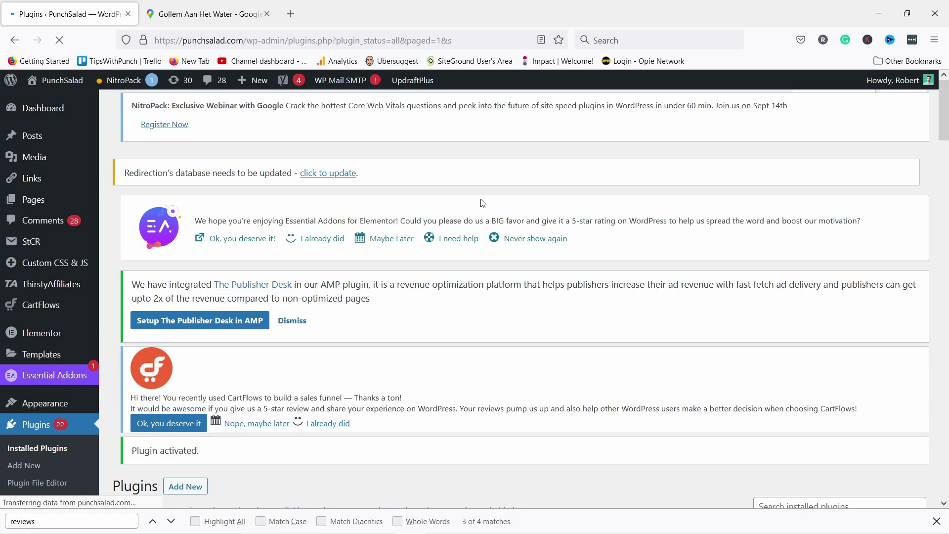
Step: Start '1. Connect Google platform', opening Trustindex's 'New Google platform' window
scroll(62, 247, down, 12)
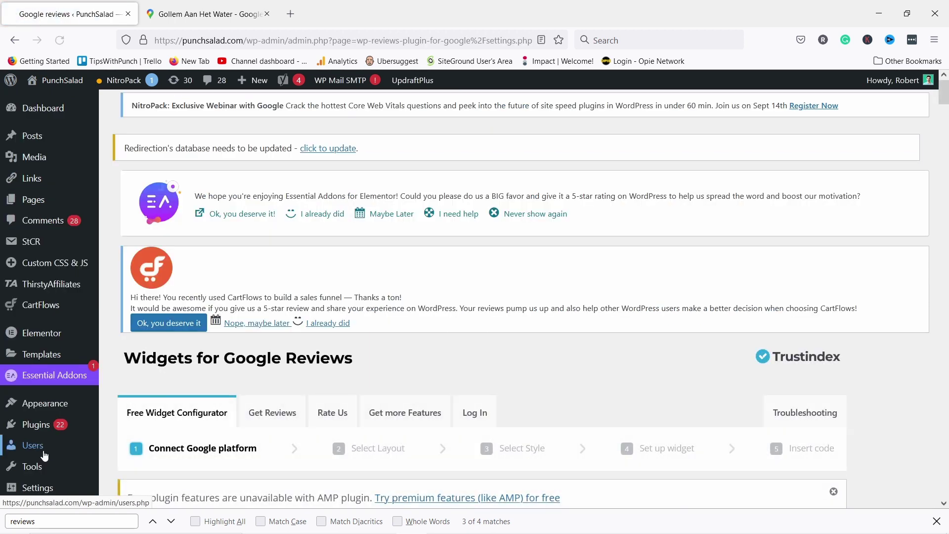
scroll(313, 218, down, 5)
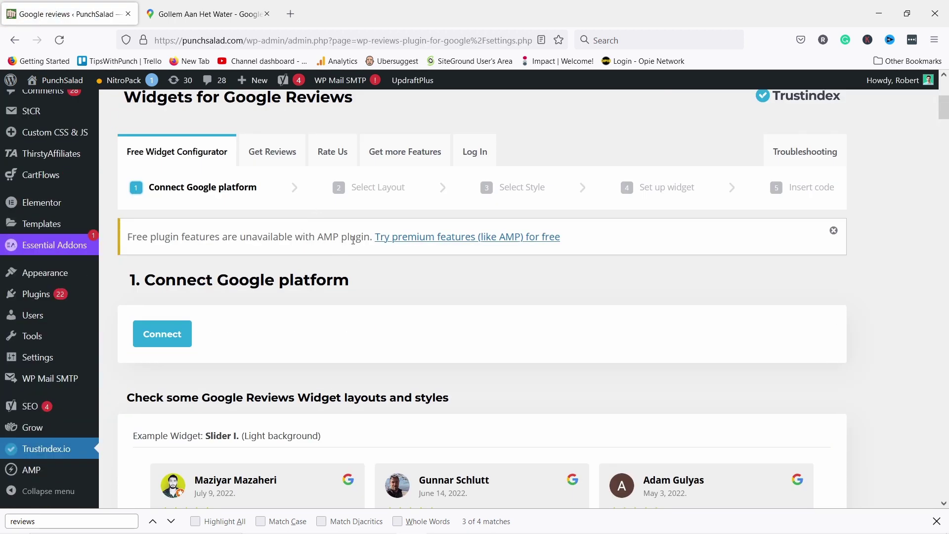
click(169, 342)
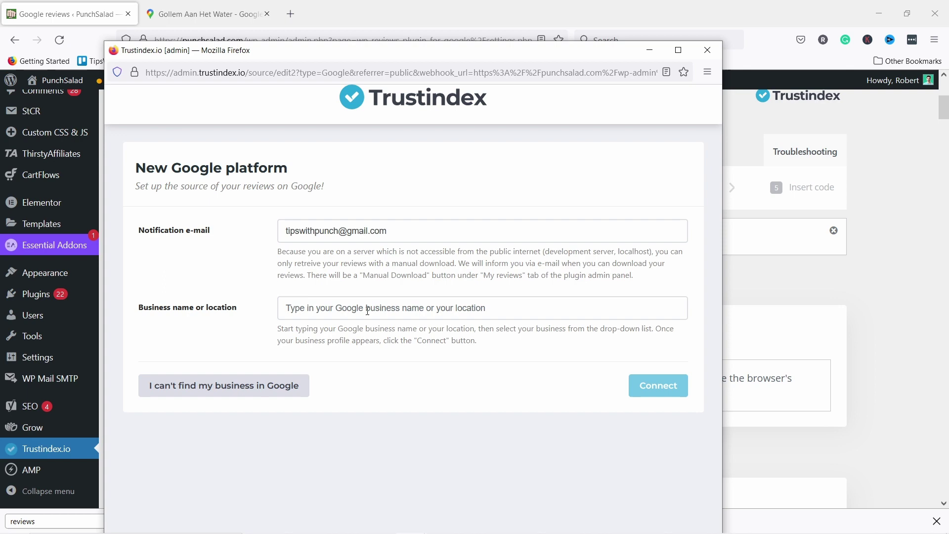
Step: Copy the business name 'Gollem Aan Het Water' from its Google Maps page
click(179, 28)
click(177, 25)
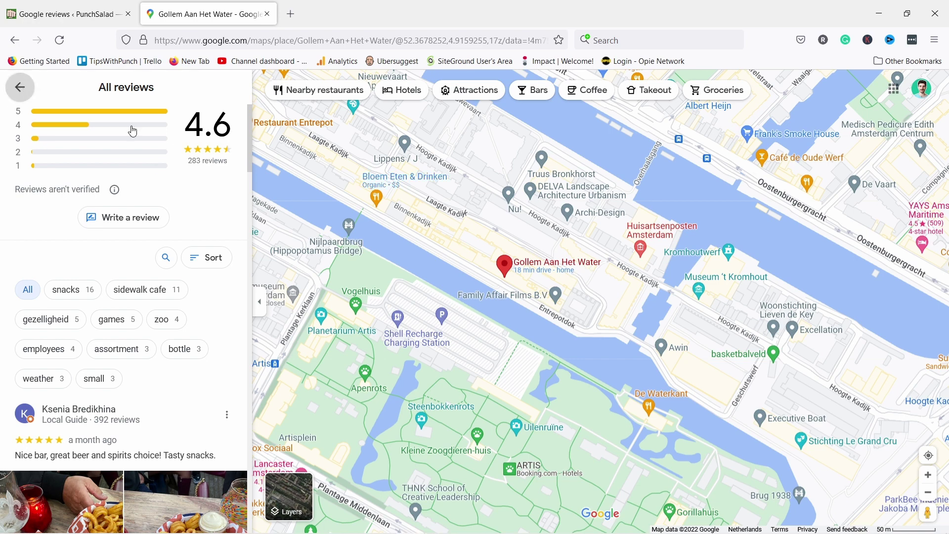
click(139, 88)
key(ctrl+c)
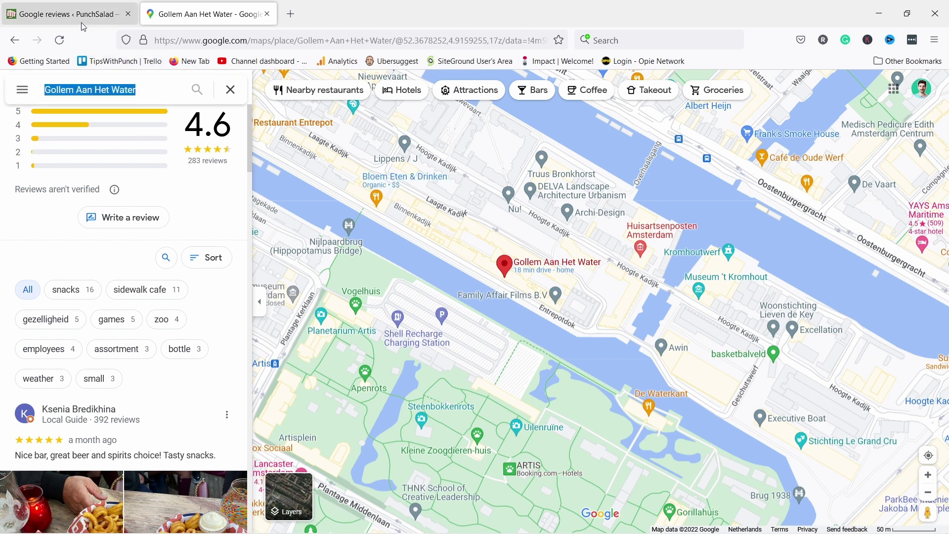
click(74, 20)
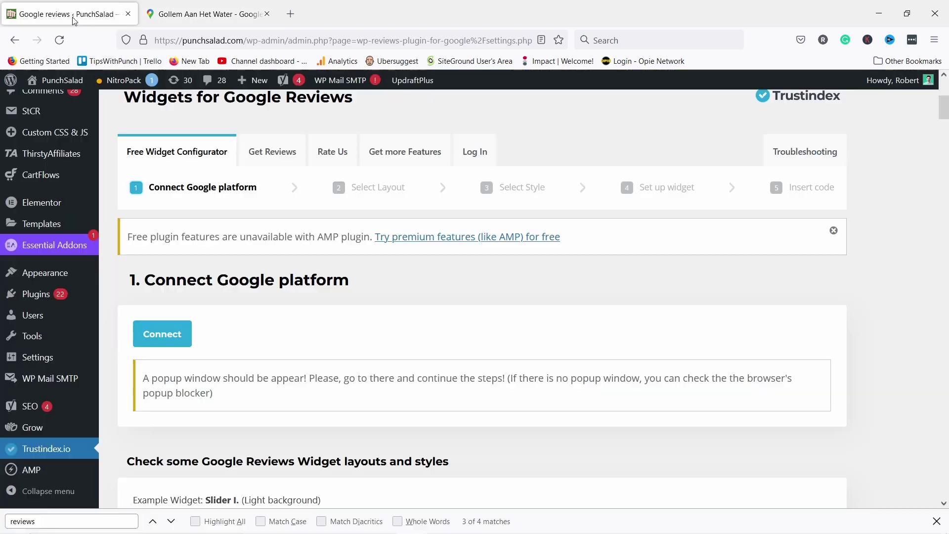
click(183, 10)
Step: Paste the name into Business name or location, pick the Amsterdam suggestion, and connect it
key(alt+Tab)
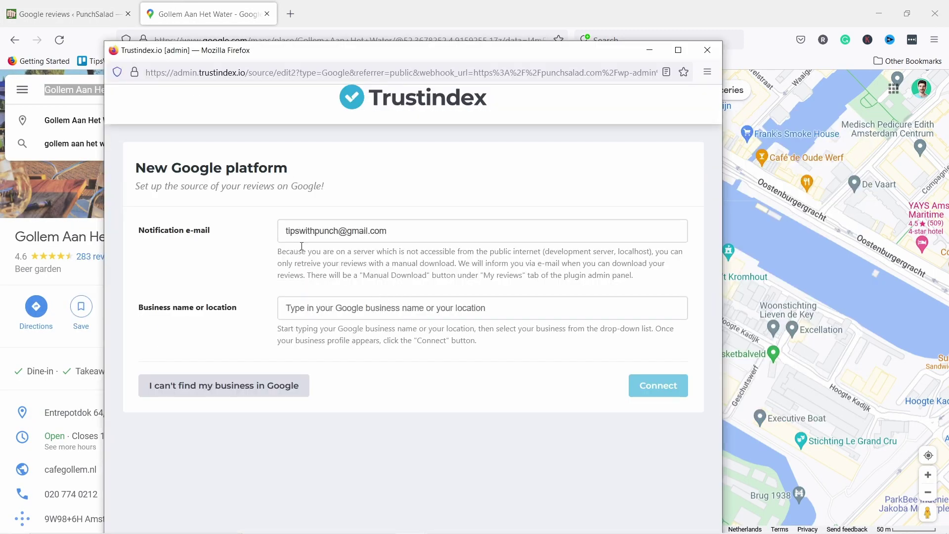
click(317, 307)
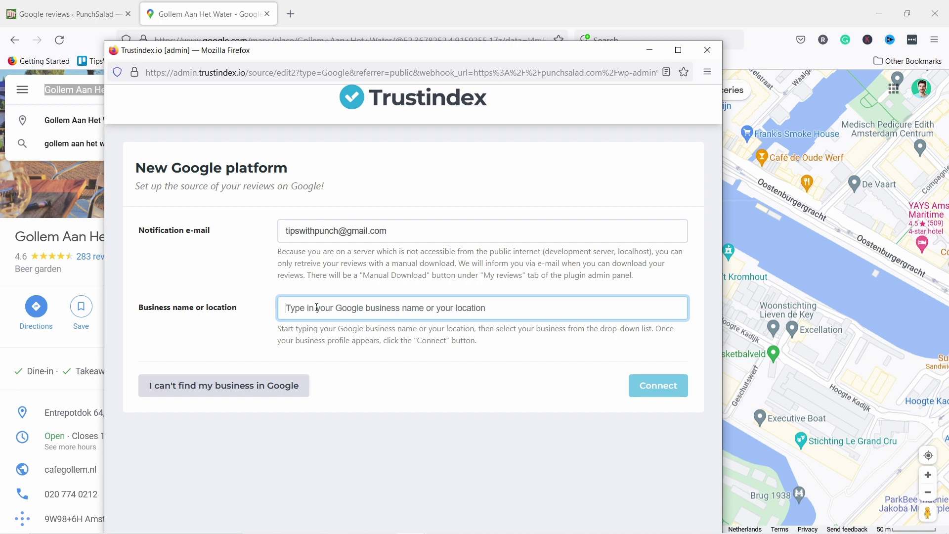
key(ctrl+v)
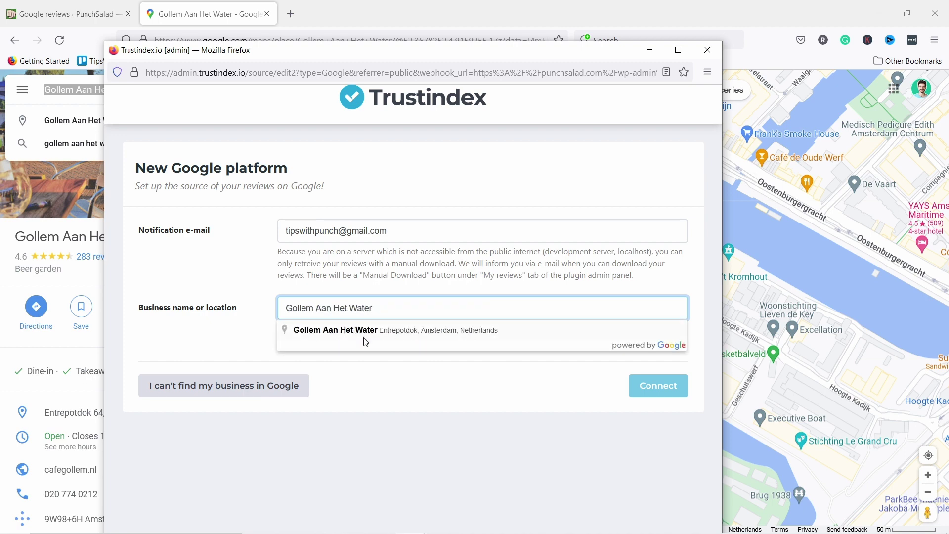
click(405, 337)
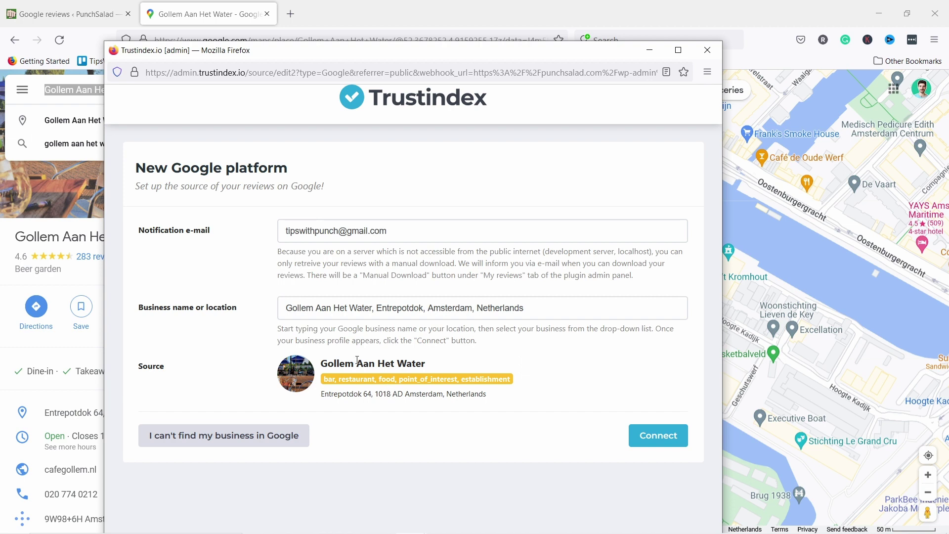
click(655, 440)
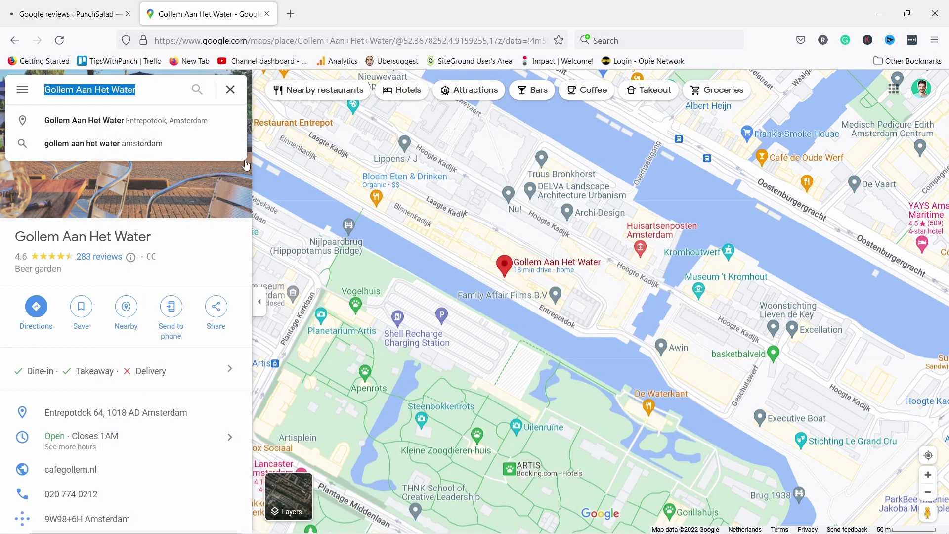
Step: In the configurator's Layout section, preview the Slider and Sidebar layout options
click(82, 18)
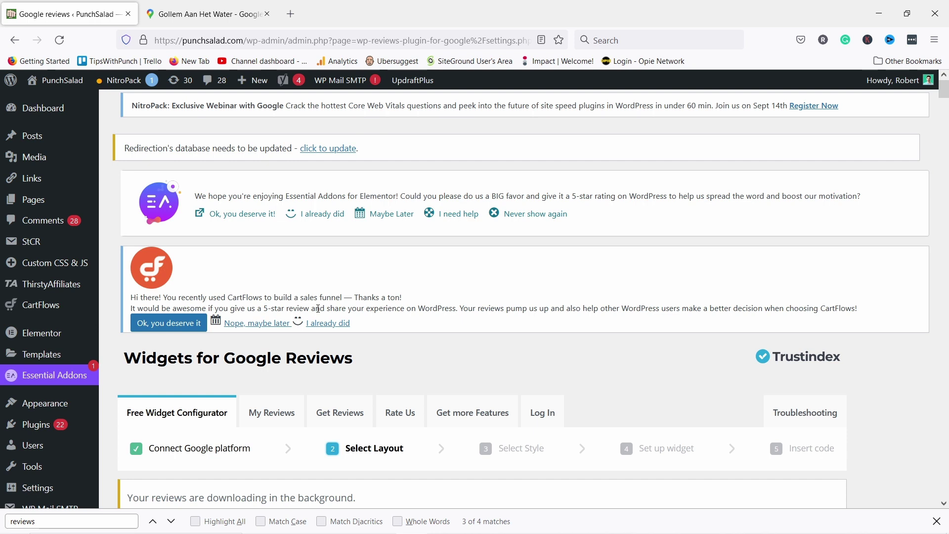
scroll(319, 309, down, 4)
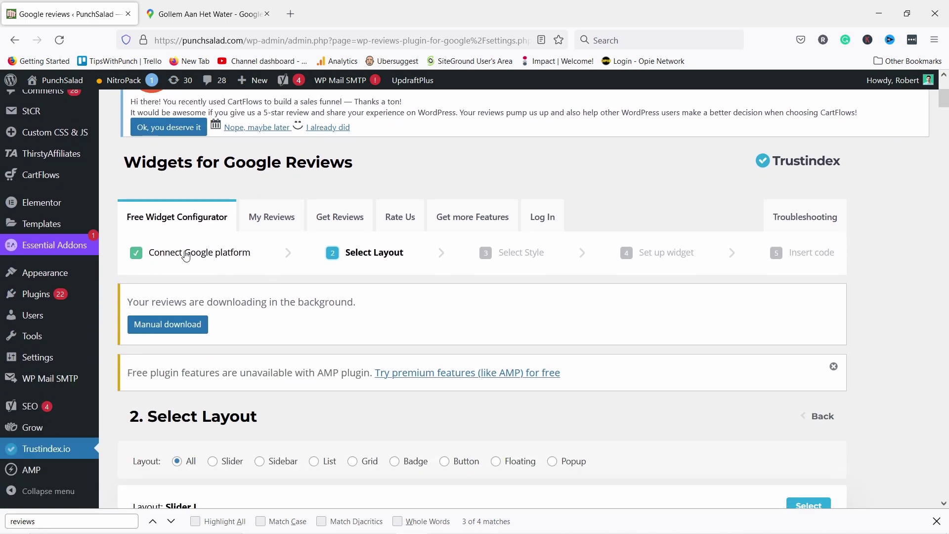
scroll(220, 269, down, 5)
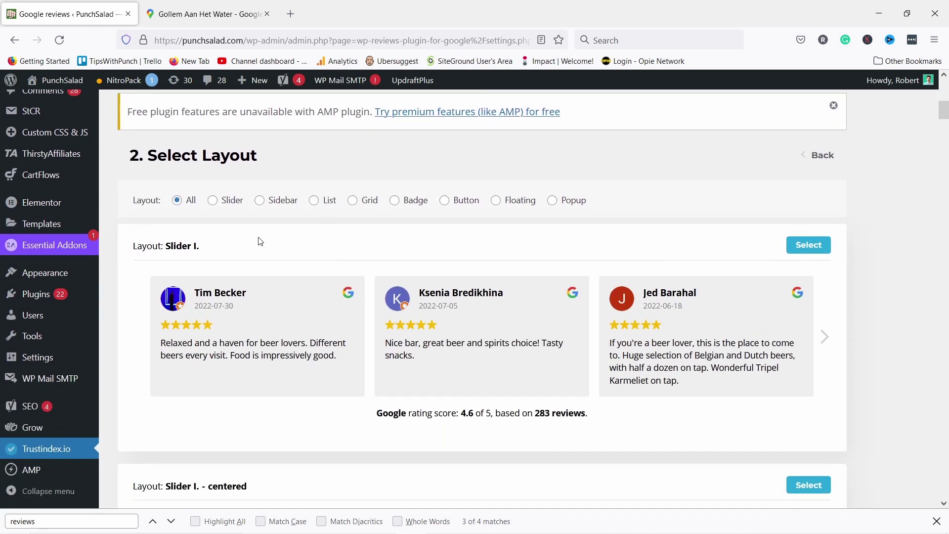
click(212, 202)
scroll(261, 307, down, 9)
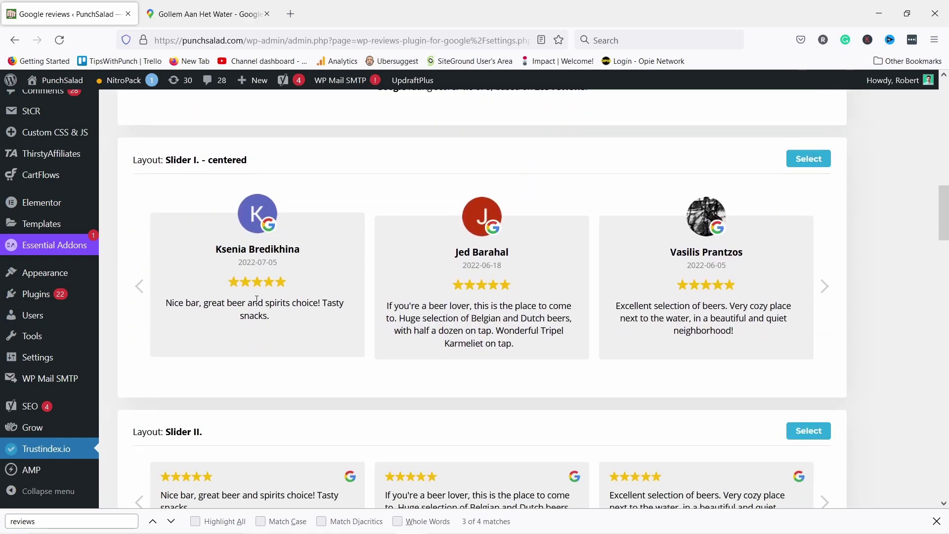
scroll(267, 294, down, 15)
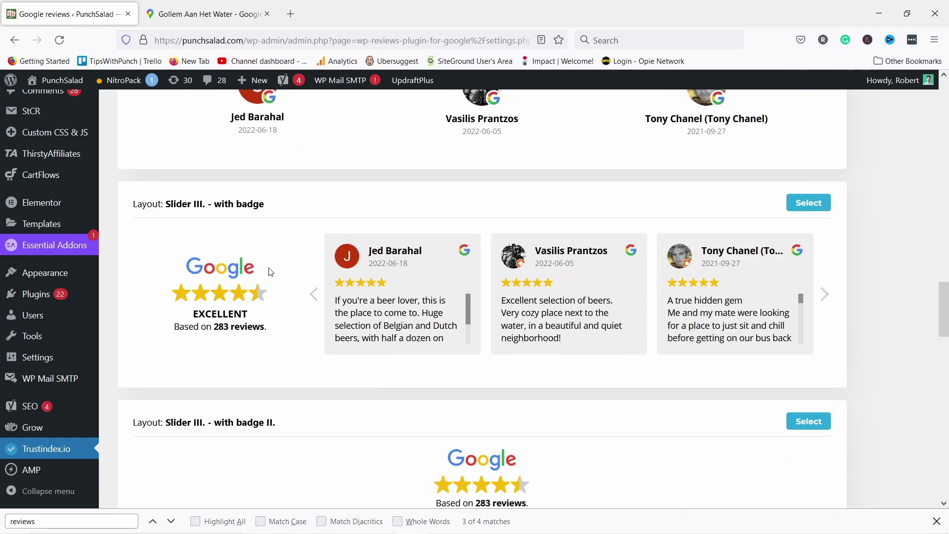
scroll(307, 279, up, 20)
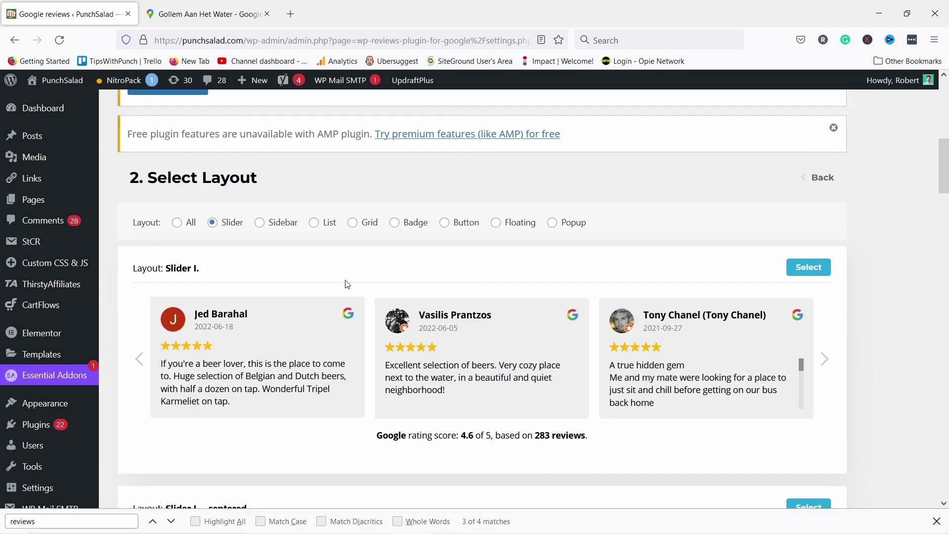
scroll(321, 267, up, 6)
scroll(290, 306, down, 5)
click(281, 265)
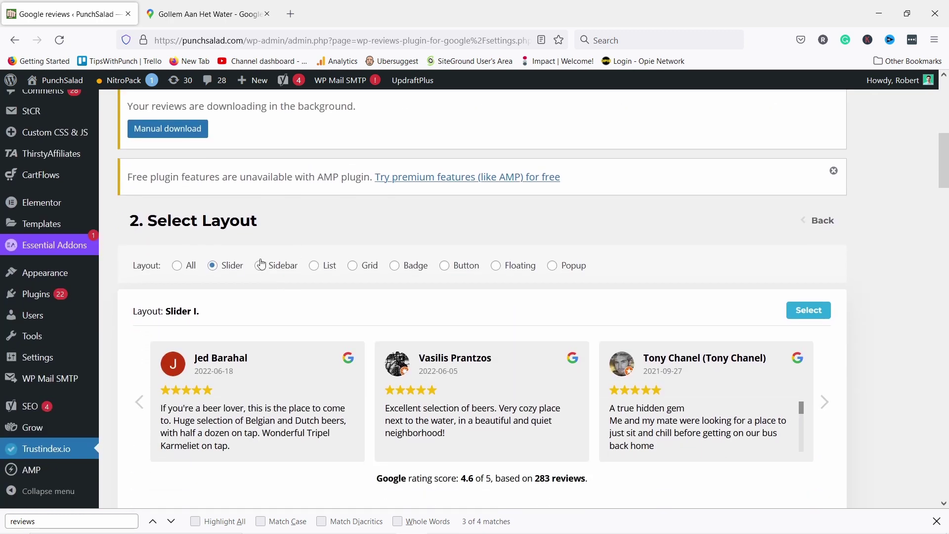
scroll(291, 246, down, 3)
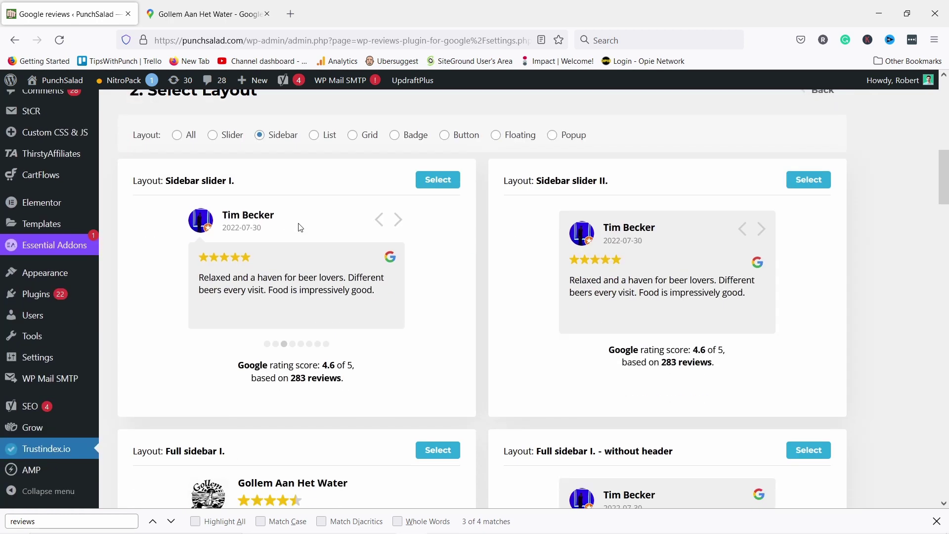
click(398, 220)
click(398, 220)
scroll(316, 257, up, 3)
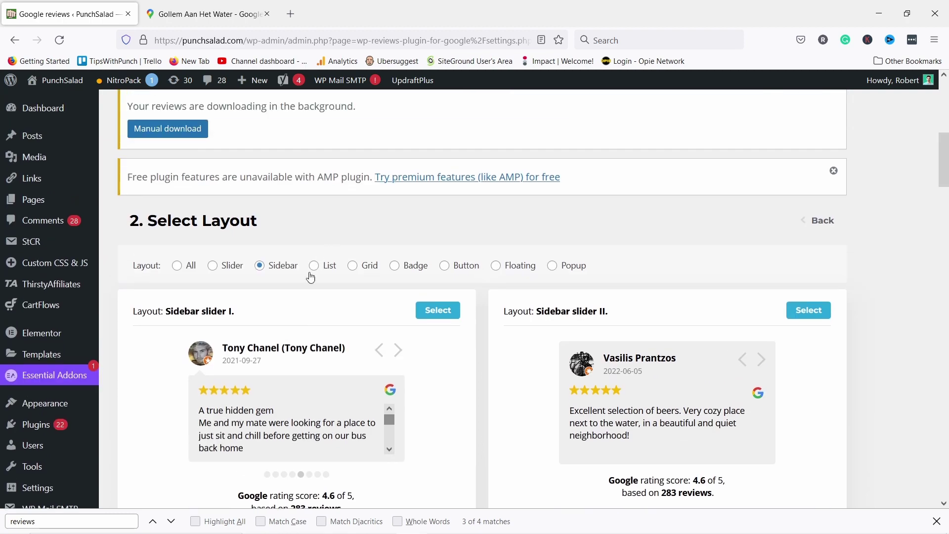
Step: Preview the List, Grid, Badge and Button layout options
click(314, 265)
scroll(319, 267, down, 1)
scroll(319, 267, up, 2)
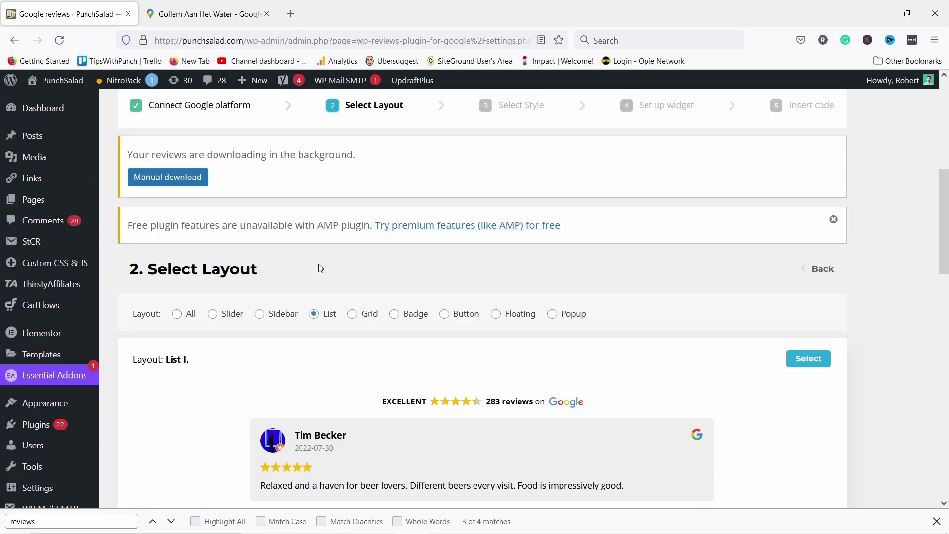
scroll(319, 267, down, 2)
scroll(320, 266, down, 17)
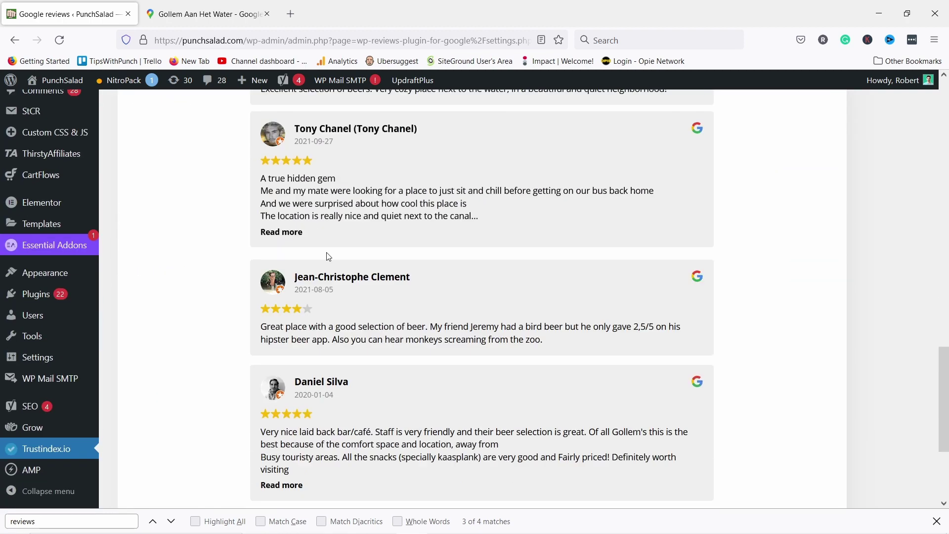
scroll(331, 253, down, 1)
scroll(343, 248, up, 20)
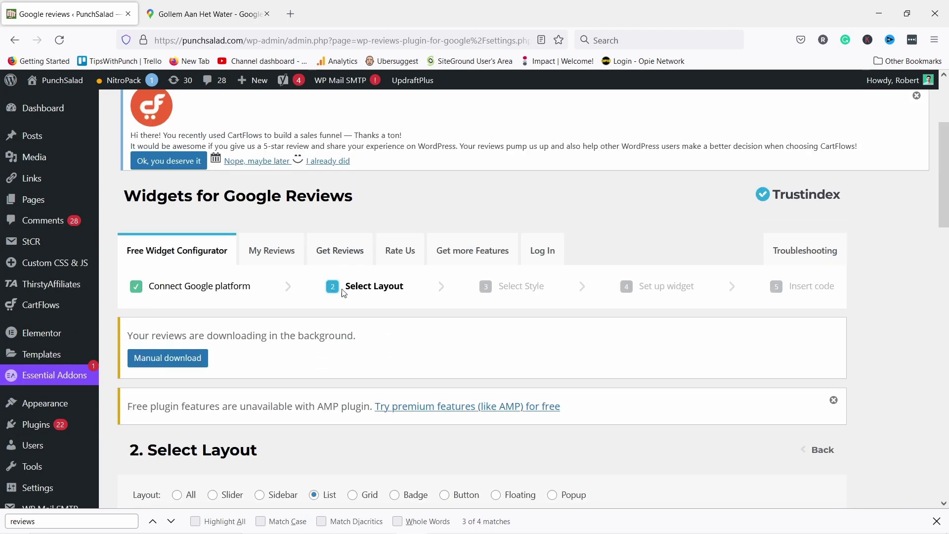
scroll(338, 260, down, 7)
scroll(337, 261, up, 1)
click(353, 235)
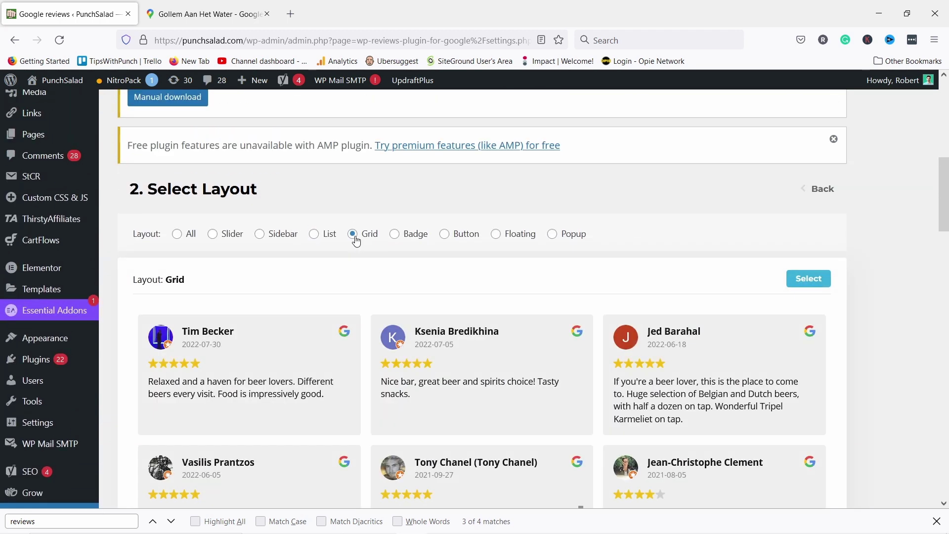
click(395, 235)
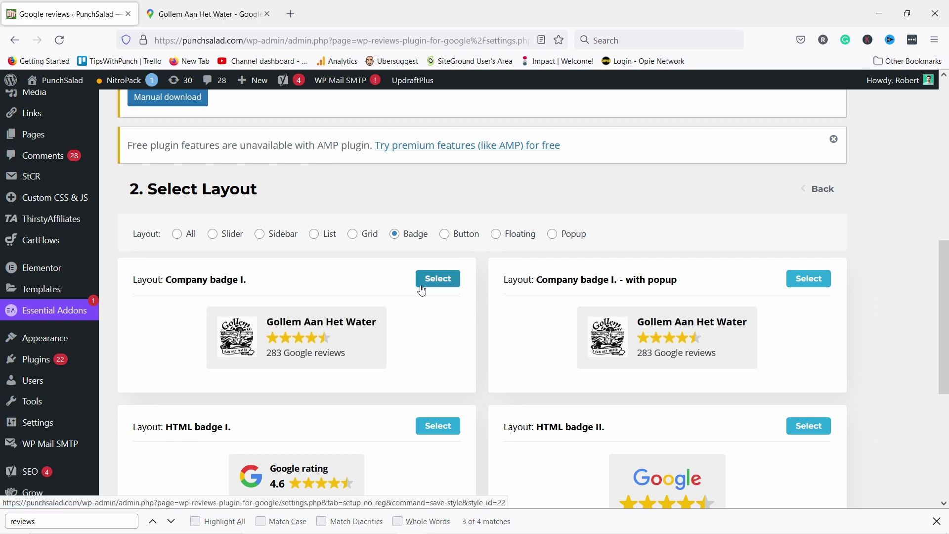
click(445, 234)
scroll(336, 255, down, 2)
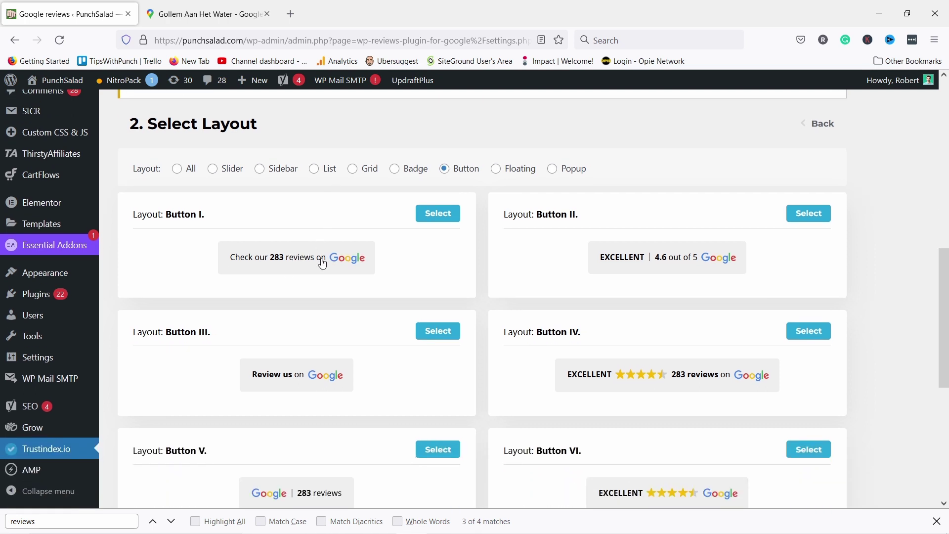
Step: Preview the Floating and Popup layouts, then return to Slider and select Slider I
click(495, 173)
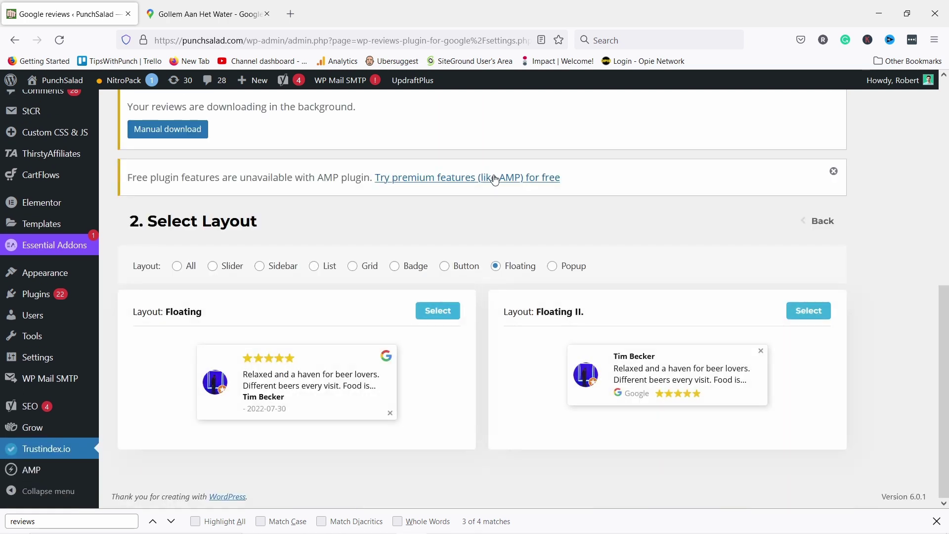
scroll(337, 384, down, 2)
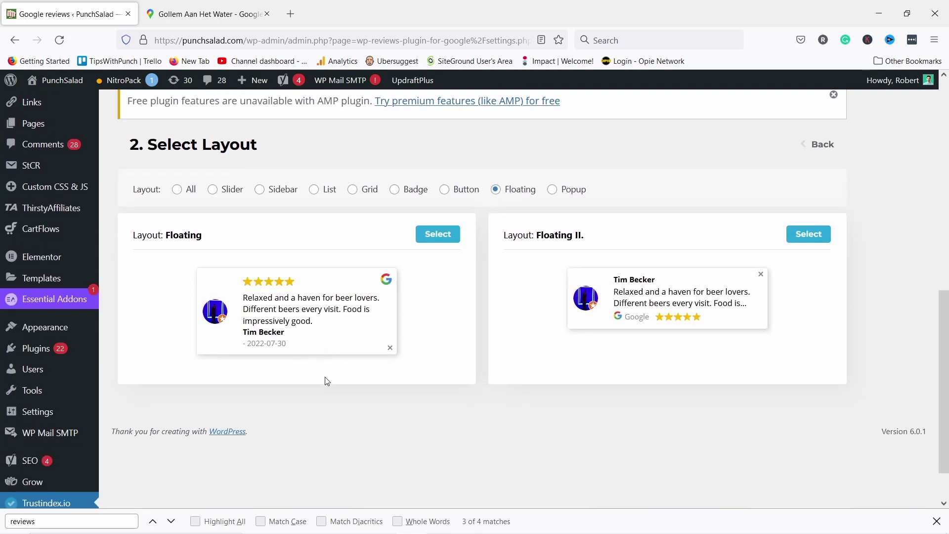
scroll(462, 339, up, 3)
click(552, 321)
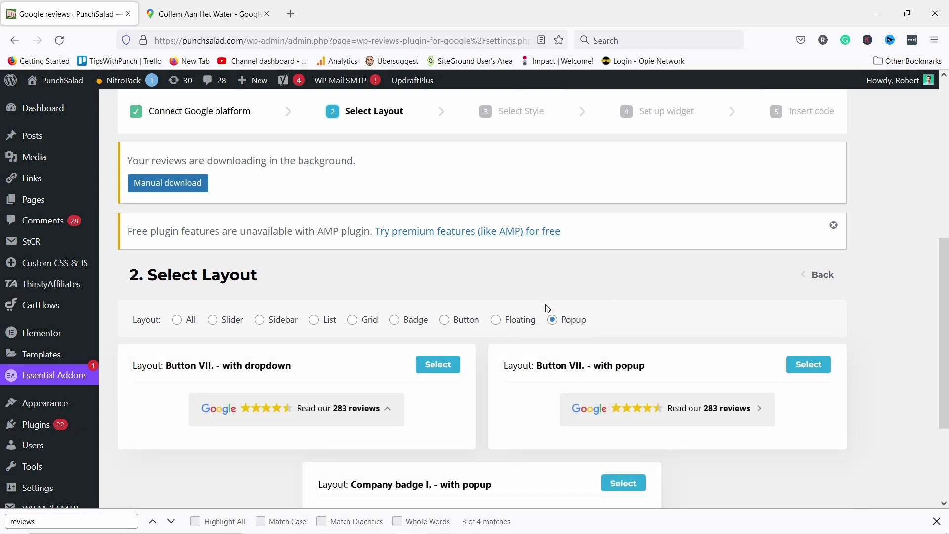
scroll(487, 142, down, 2)
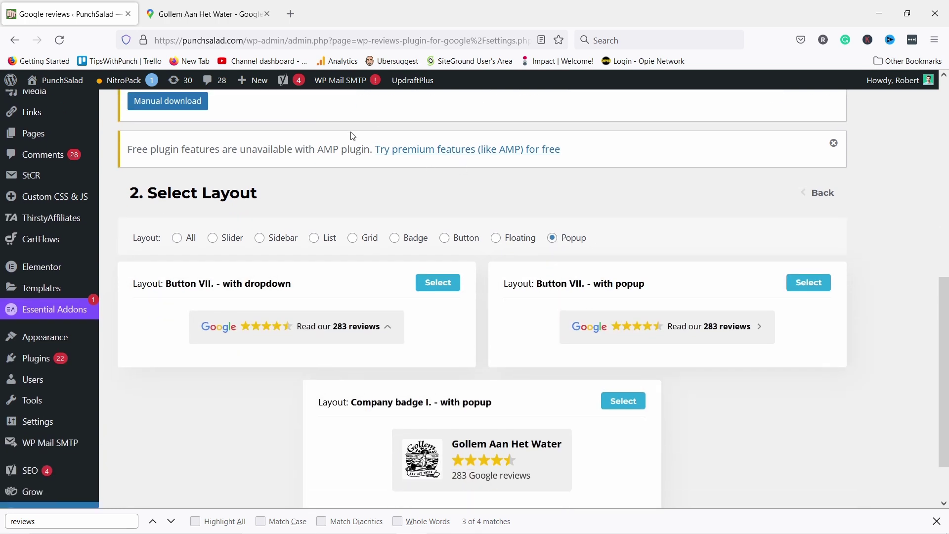
click(219, 238)
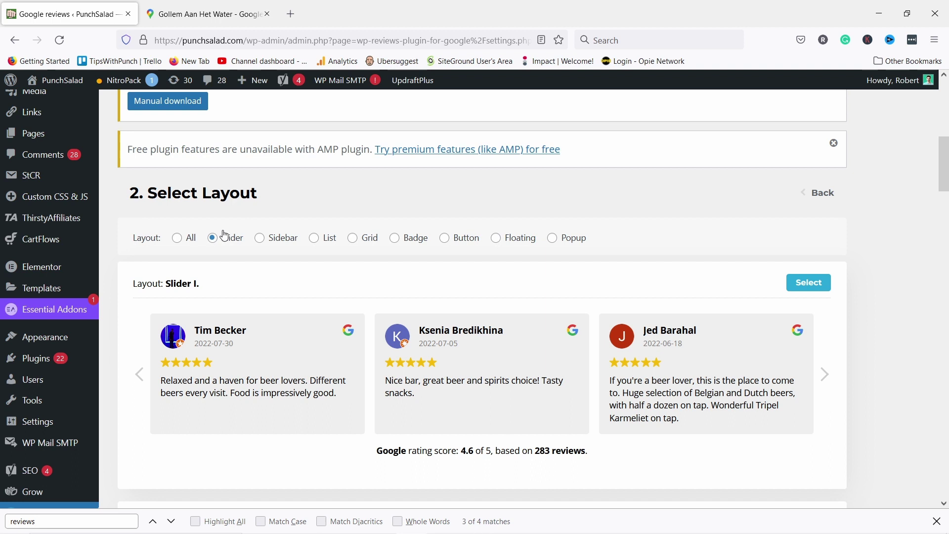
click(809, 282)
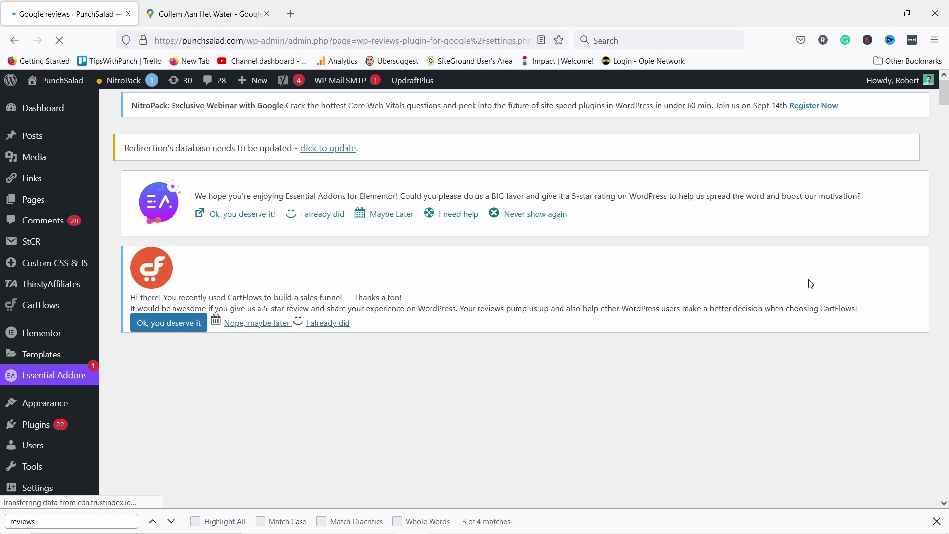
Step: Select 'Light border' from the list of widget styles
scroll(630, 264, down, 3)
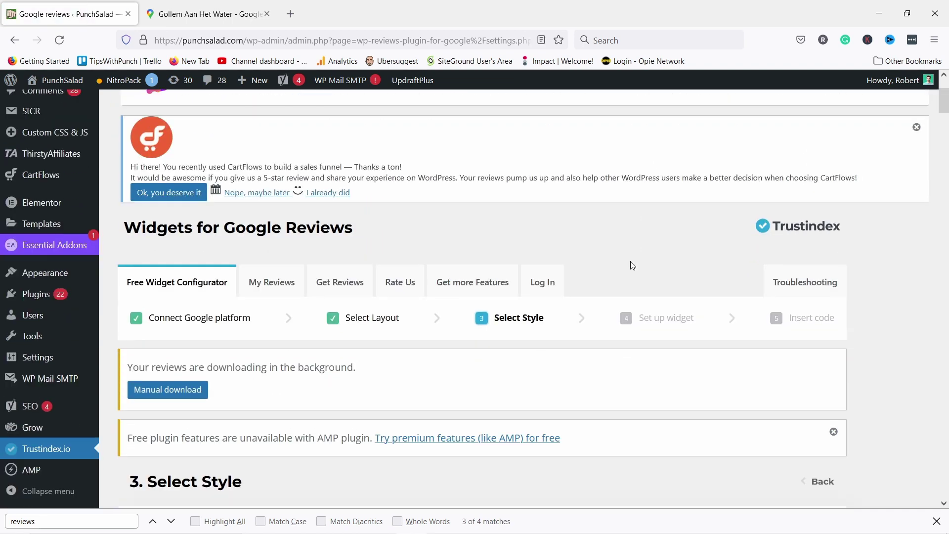
scroll(359, 328, down, 3)
scroll(360, 328, down, 12)
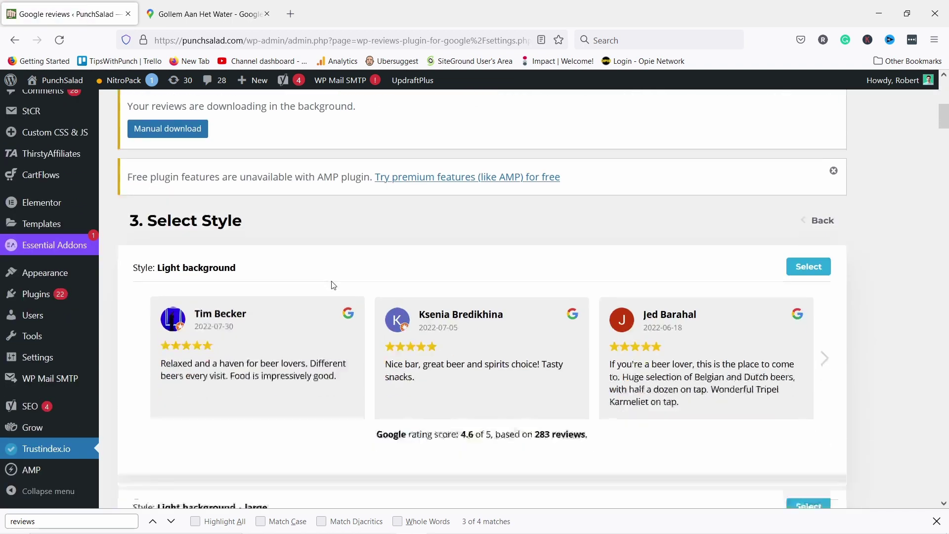
scroll(311, 178, down, 5)
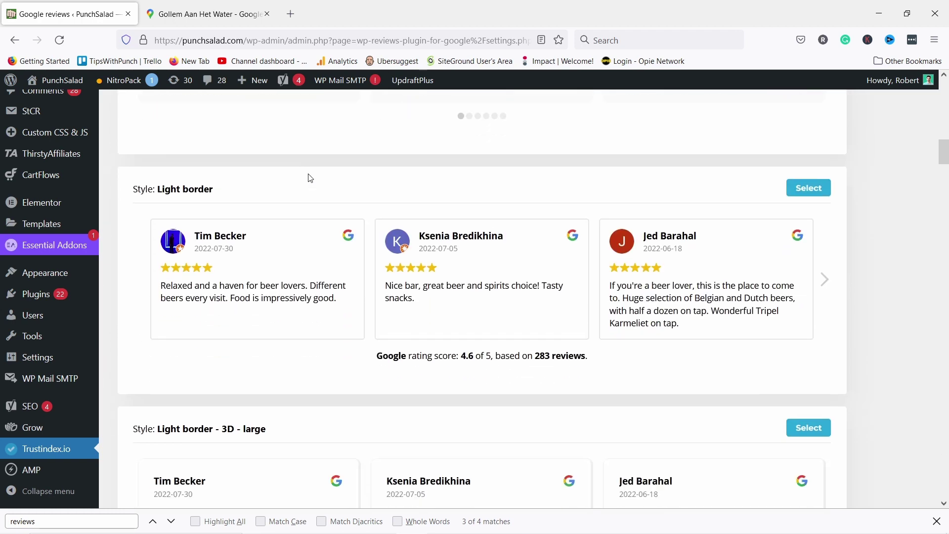
scroll(295, 234, up, 4)
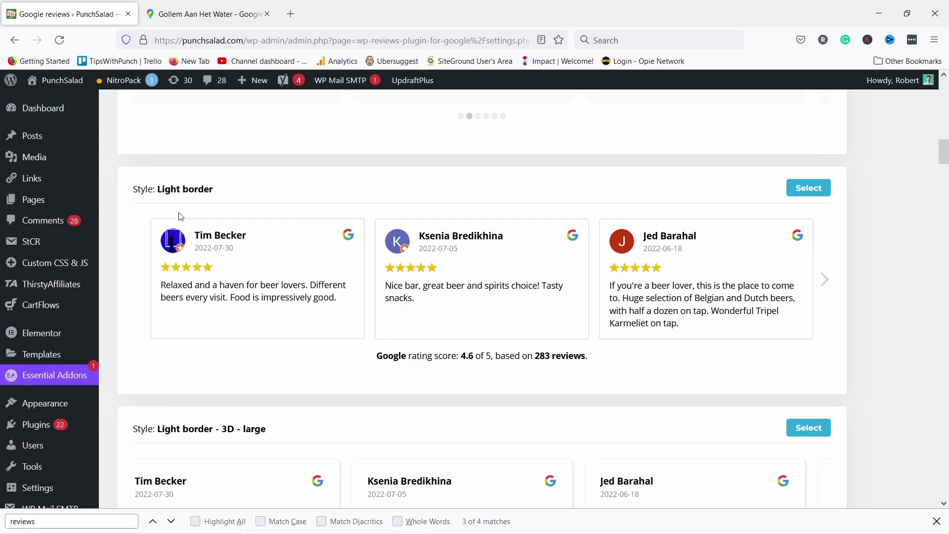
click(804, 189)
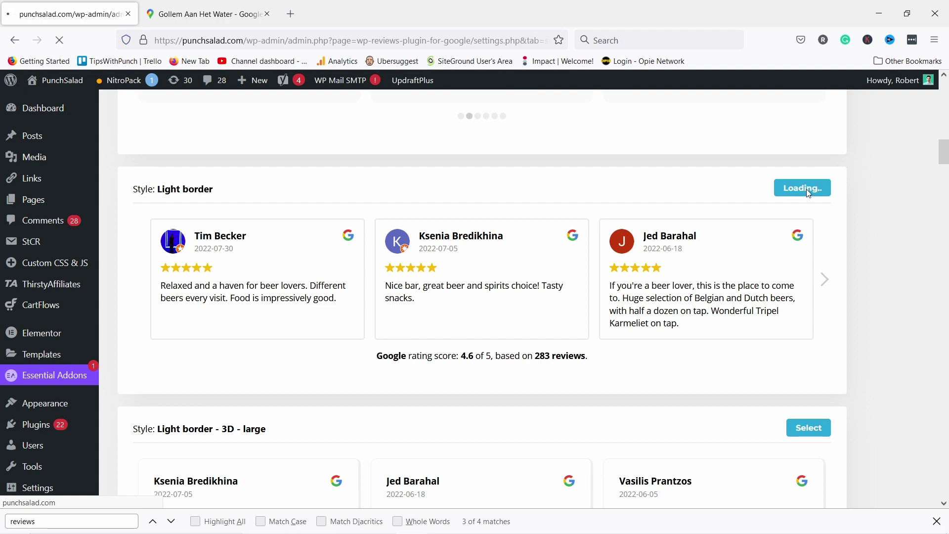
scroll(433, 302, down, 5)
scroll(435, 290, down, 3)
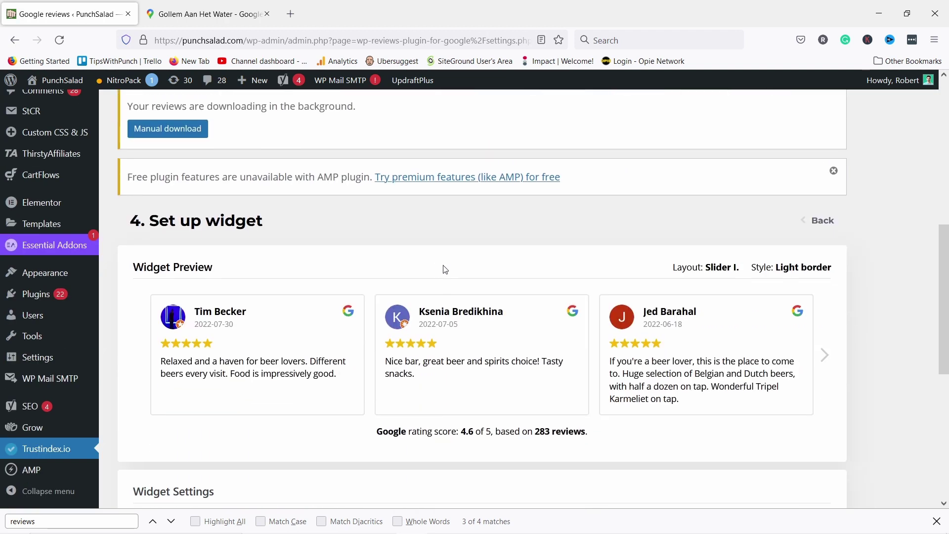
scroll(321, 238, down, 5)
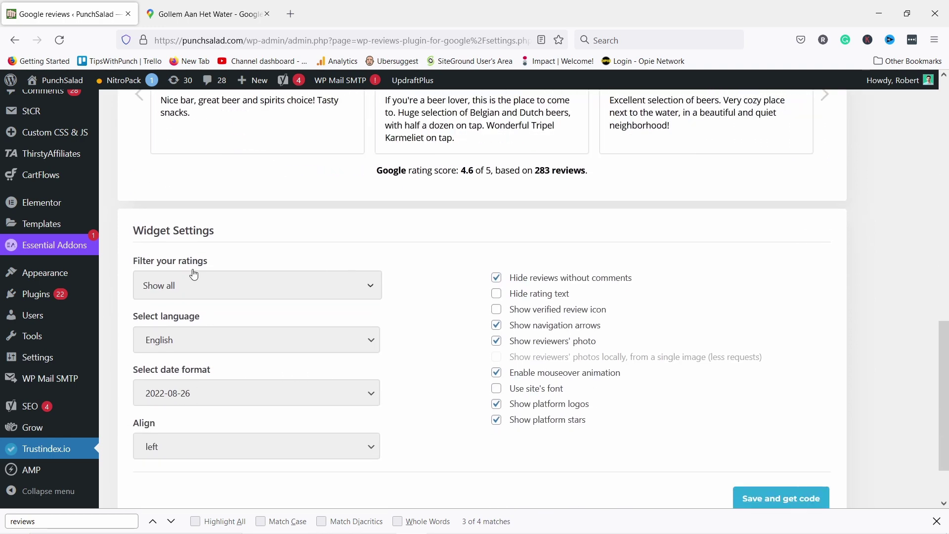
click(176, 285)
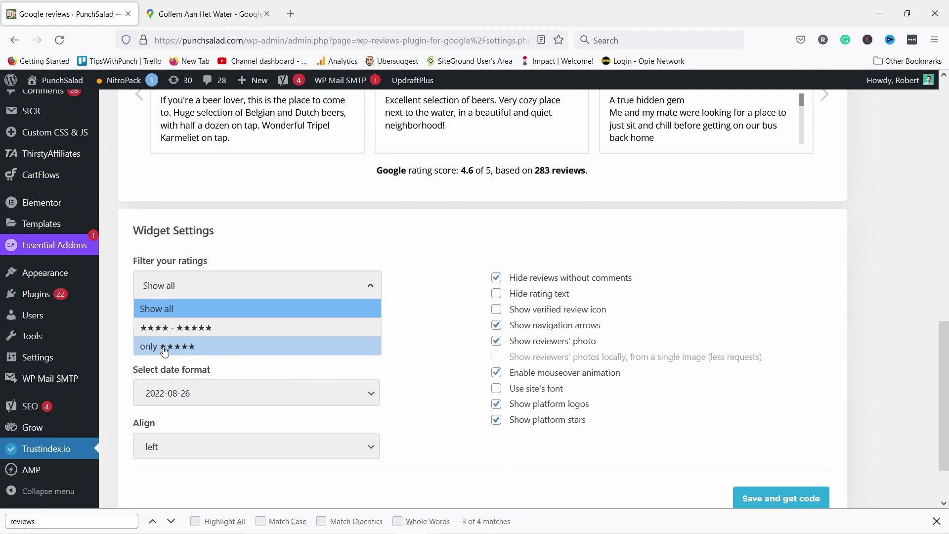
click(173, 311)
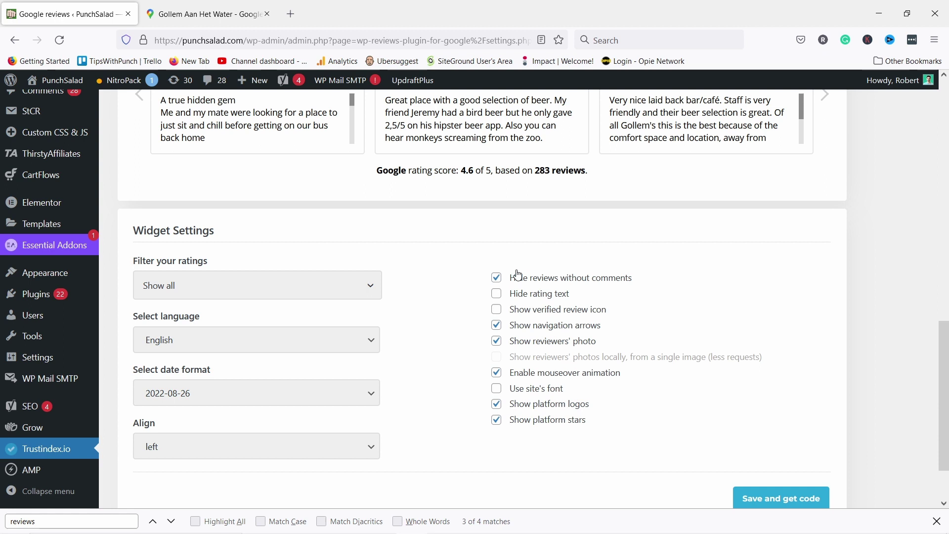
scroll(455, 378, down, 3)
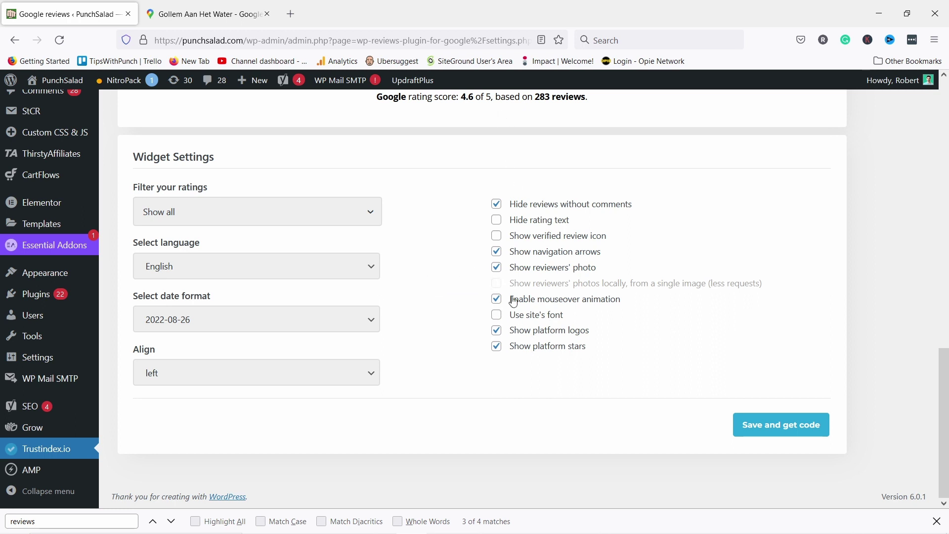
scroll(503, 276, up, 5)
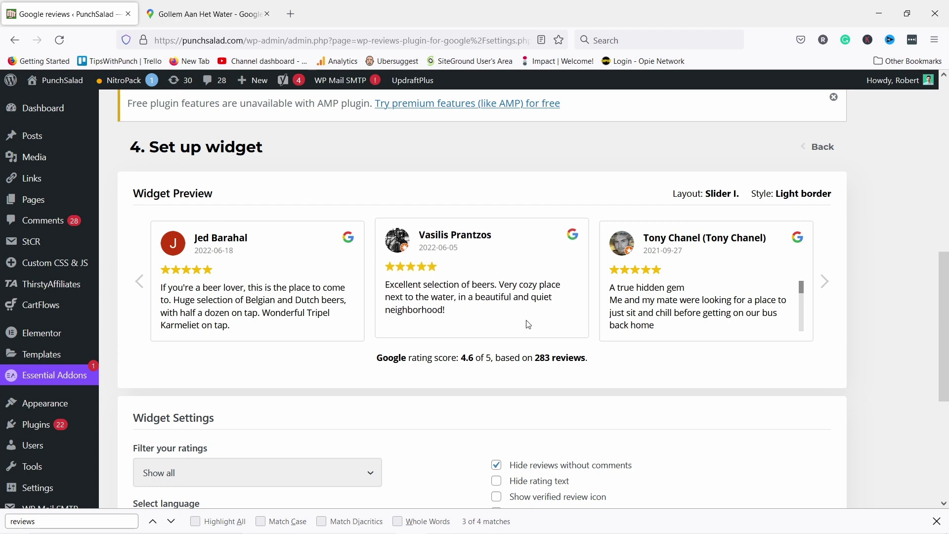
scroll(593, 341, down, 5)
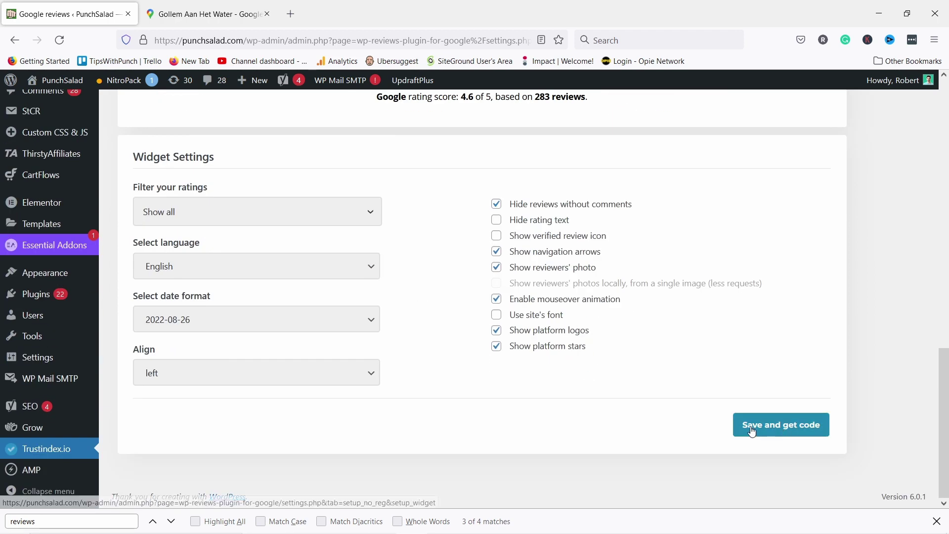
Step: Save the configuration and copy the shortcode shown under '5. Insert code'
click(775, 431)
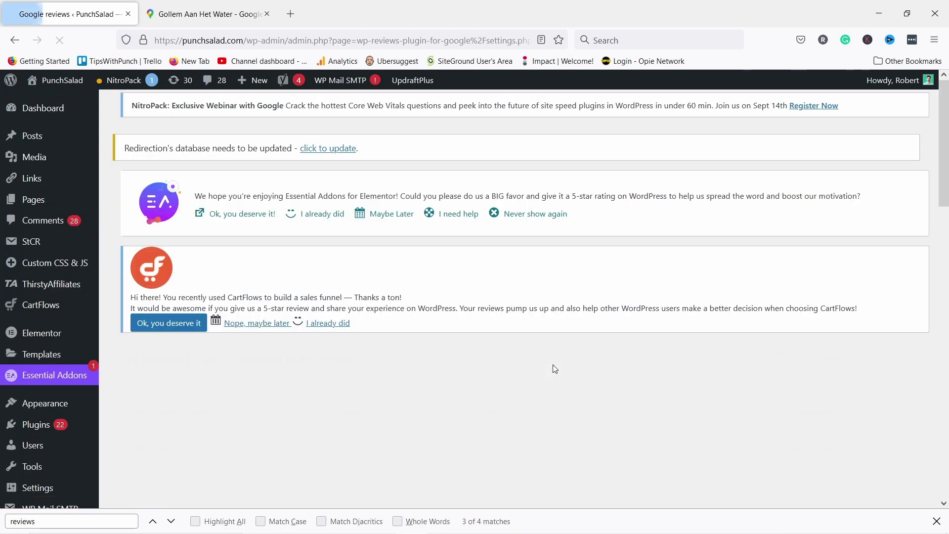
scroll(542, 326, down, 10)
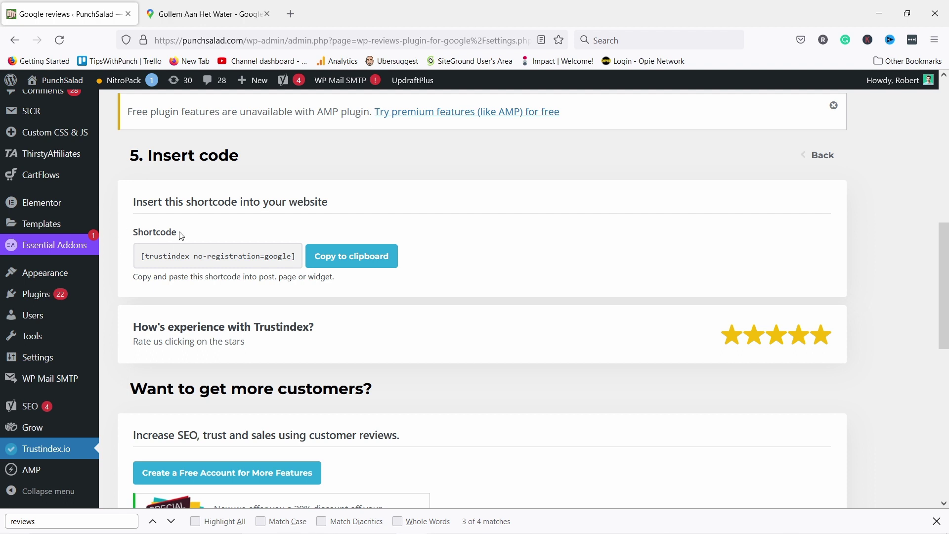
click(372, 258)
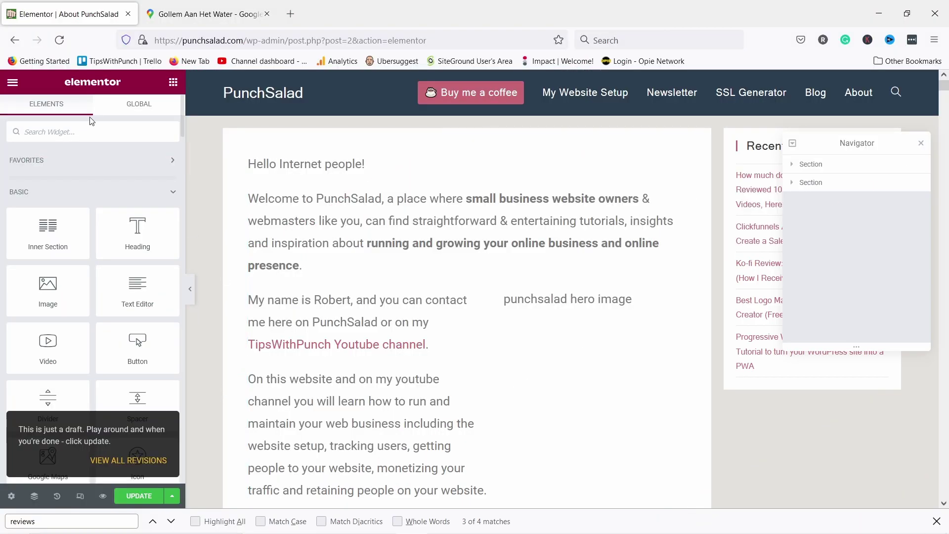
Step: Search widgets for 'shor' and place a Shortcode widget below PayPal tip jar, removing a misplaced one
text(short)
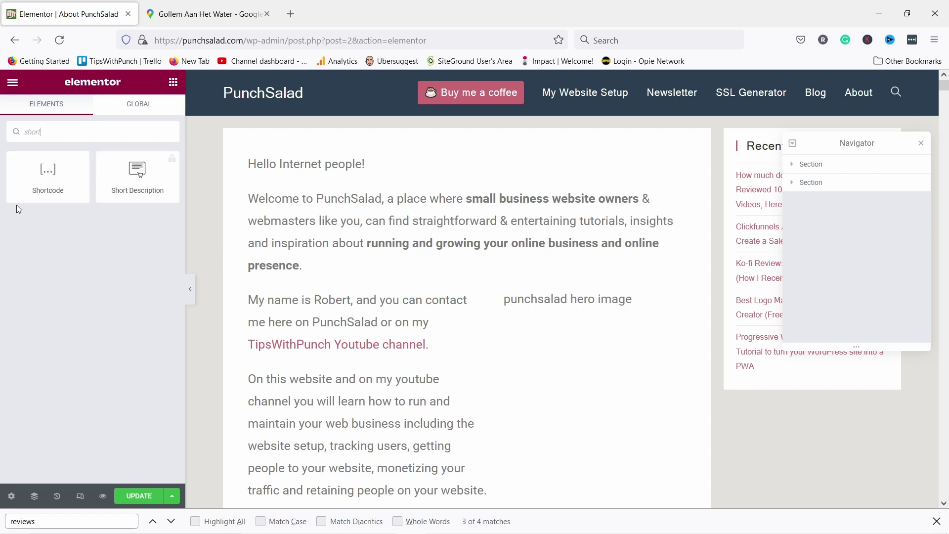
drag(17, 208, 459, 325)
scroll(454, 318, up, 3)
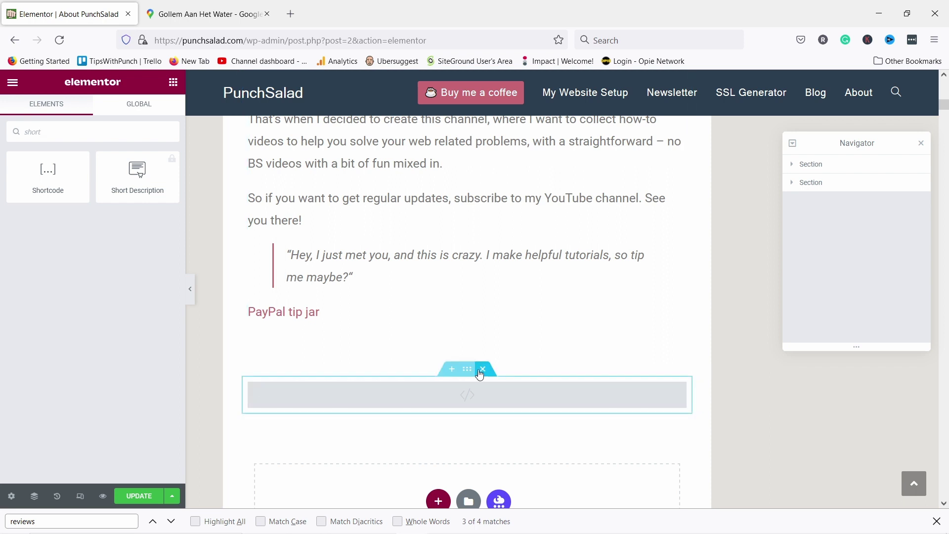
click(481, 372)
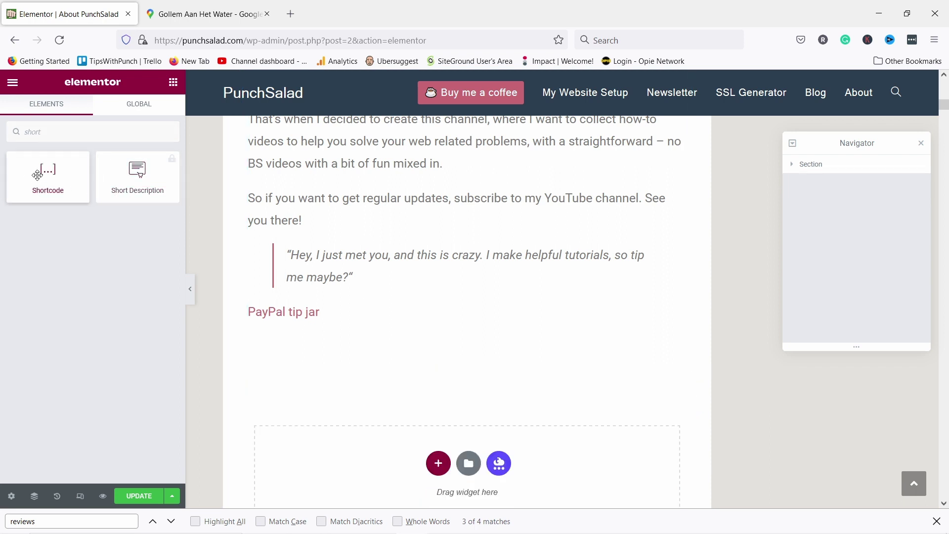
drag(39, 178, 334, 362)
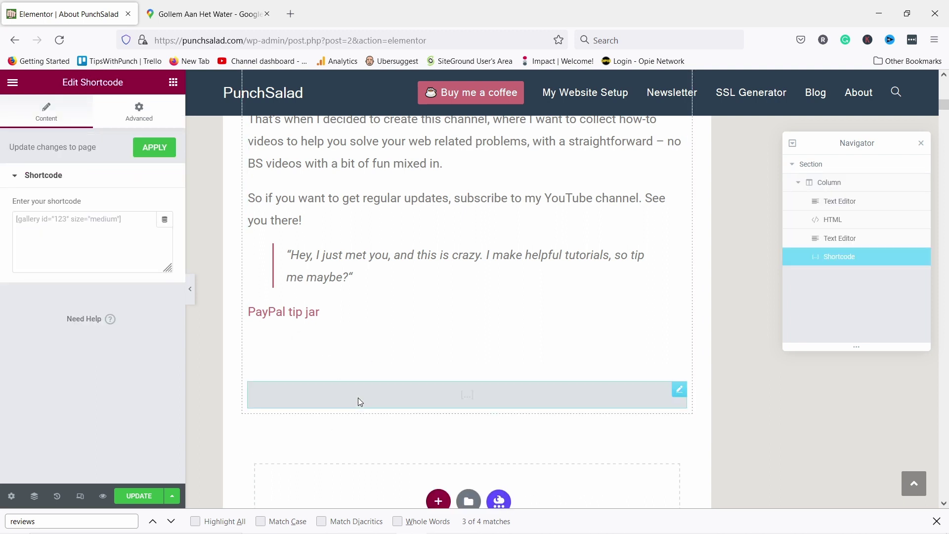
Step: Paste [trustindex no-registration=google] into the shortcode field and update the About page
click(93, 239)
text([trustindex no-registration=google])
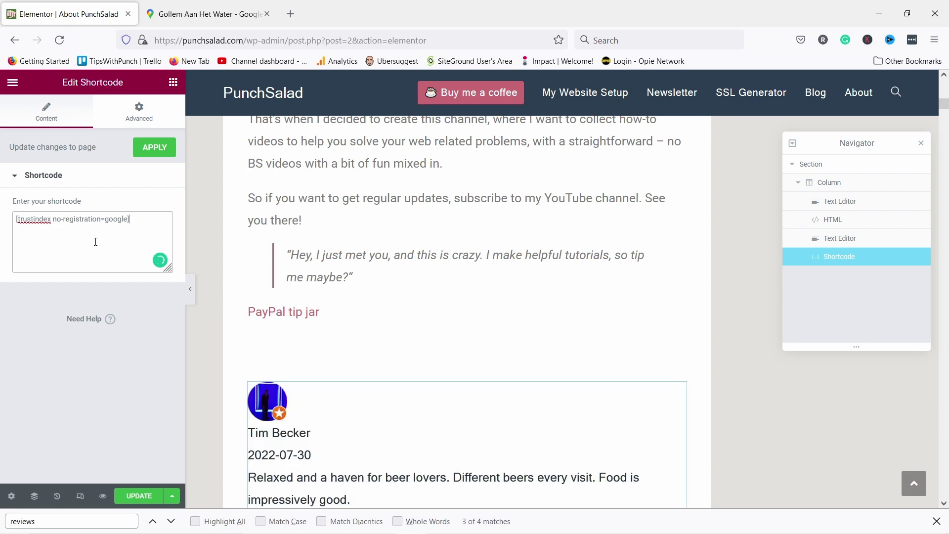
scroll(511, 250, down, 3)
scroll(378, 246, down, 4)
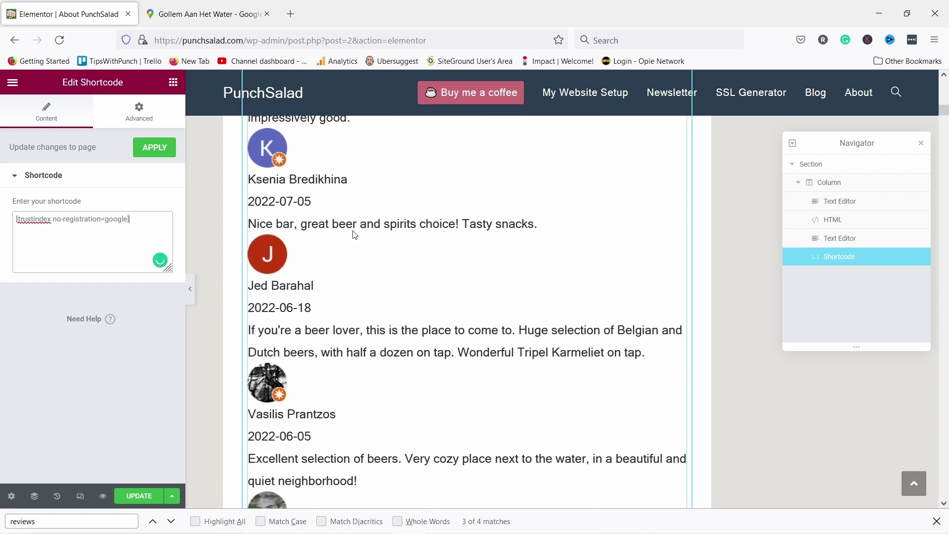
scroll(354, 392, up, 2)
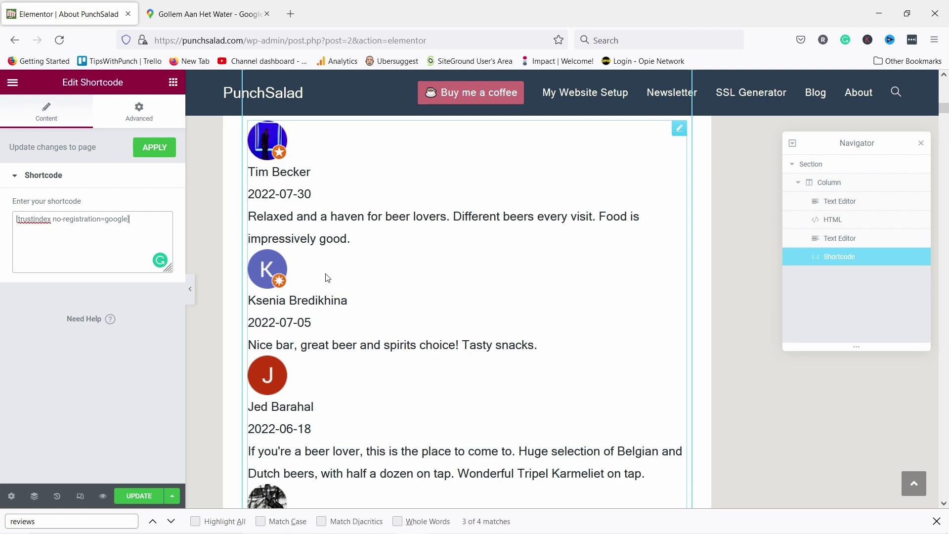
click(143, 500)
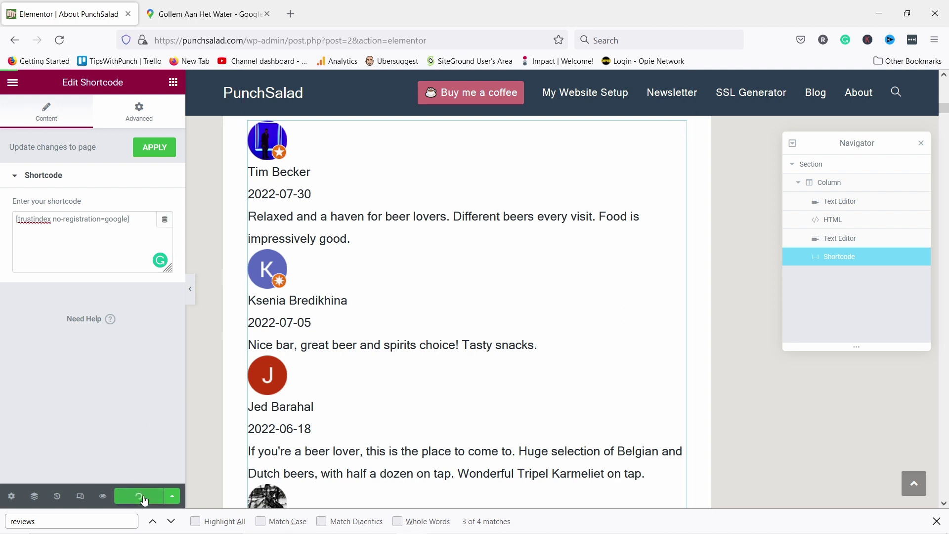
Step: Preview the About page and advance the Google reviews slider by three reviews
click(103, 500)
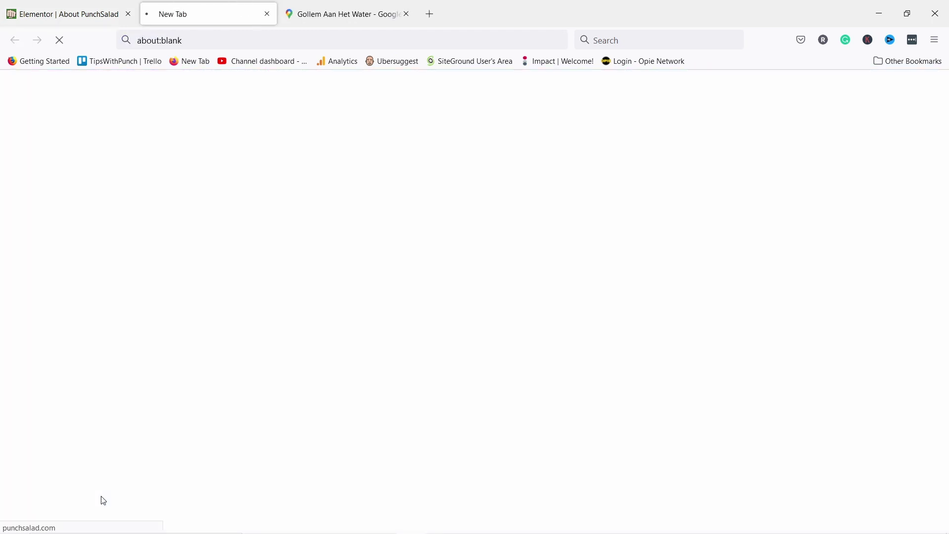
scroll(324, 324, down, 10)
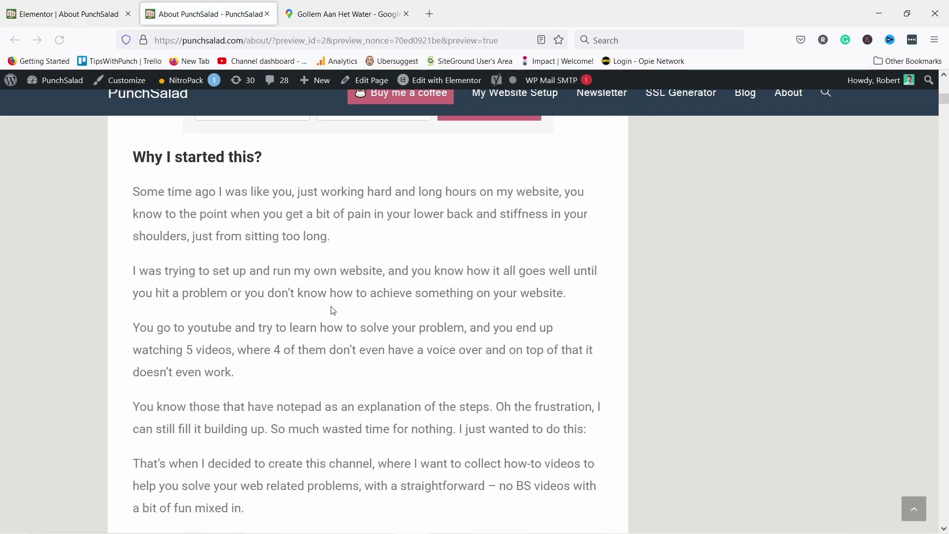
scroll(333, 310, down, 10)
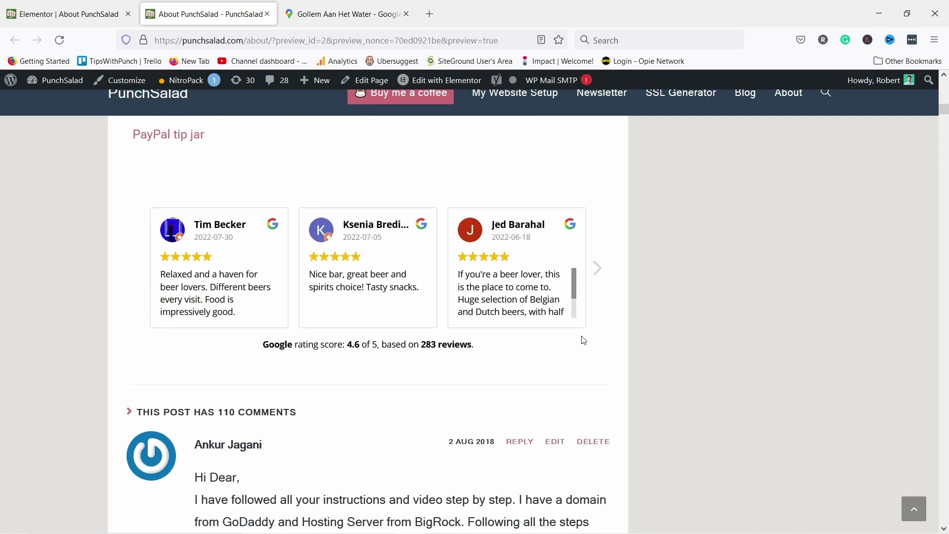
click(601, 271)
click(600, 272)
click(600, 272)
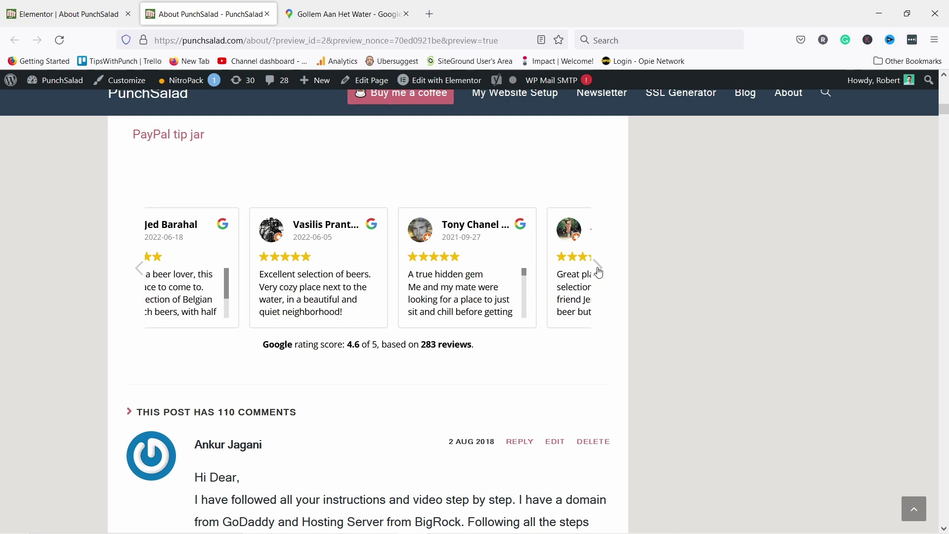